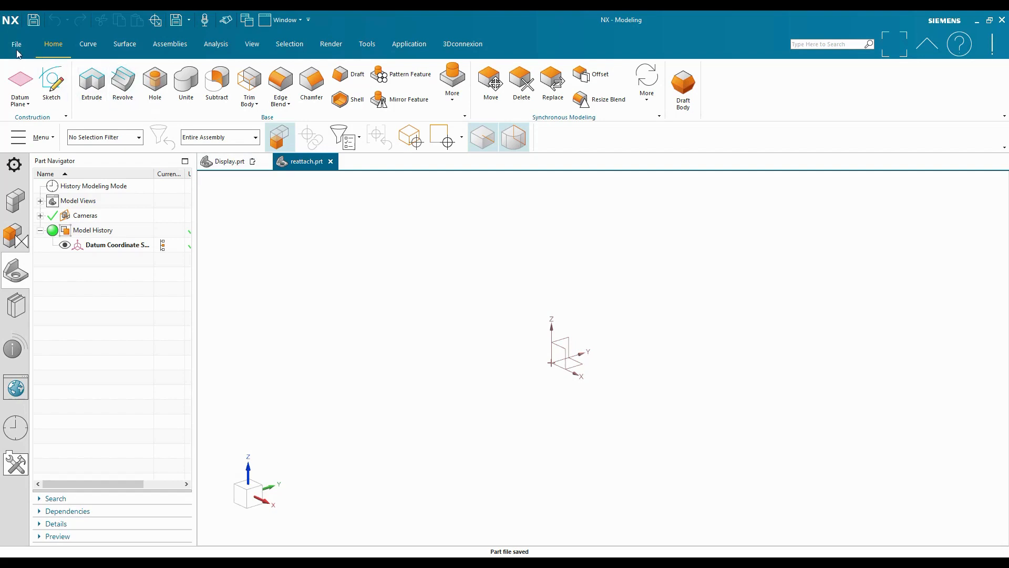
# Create a new sketch on the Right principal plane
pyautogui.click(53, 84)
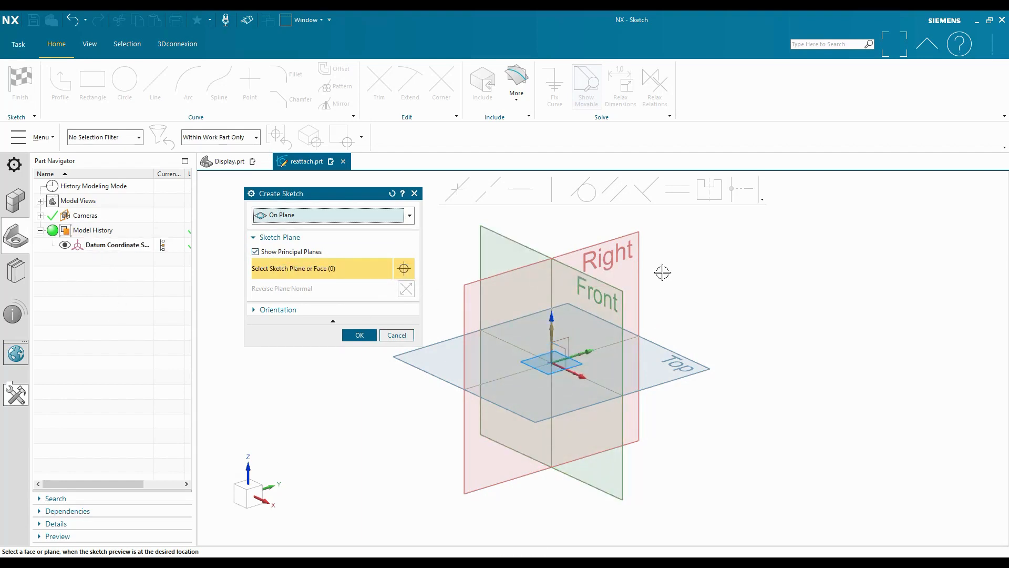
pyautogui.click(617, 236)
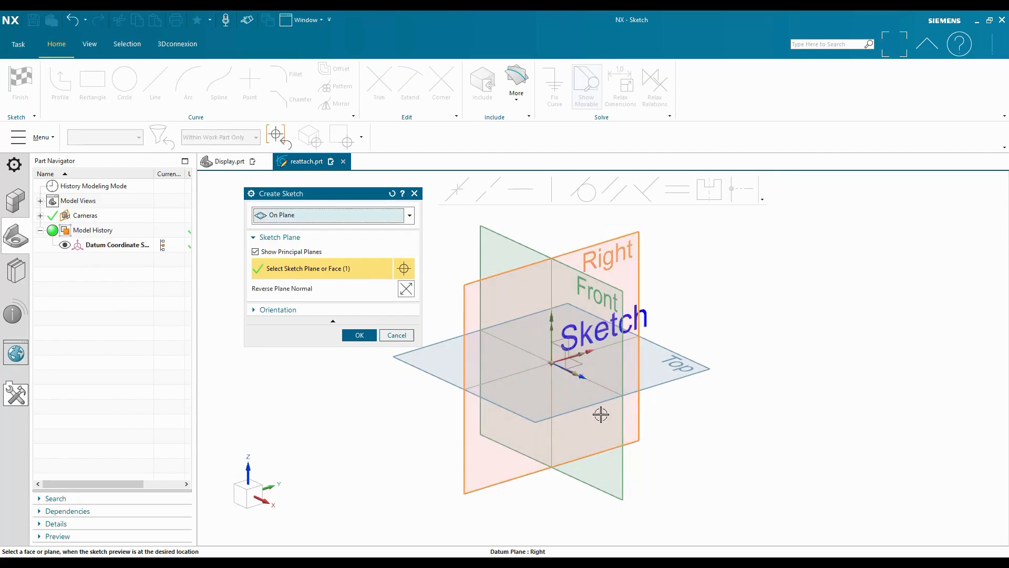
pyautogui.click(362, 337)
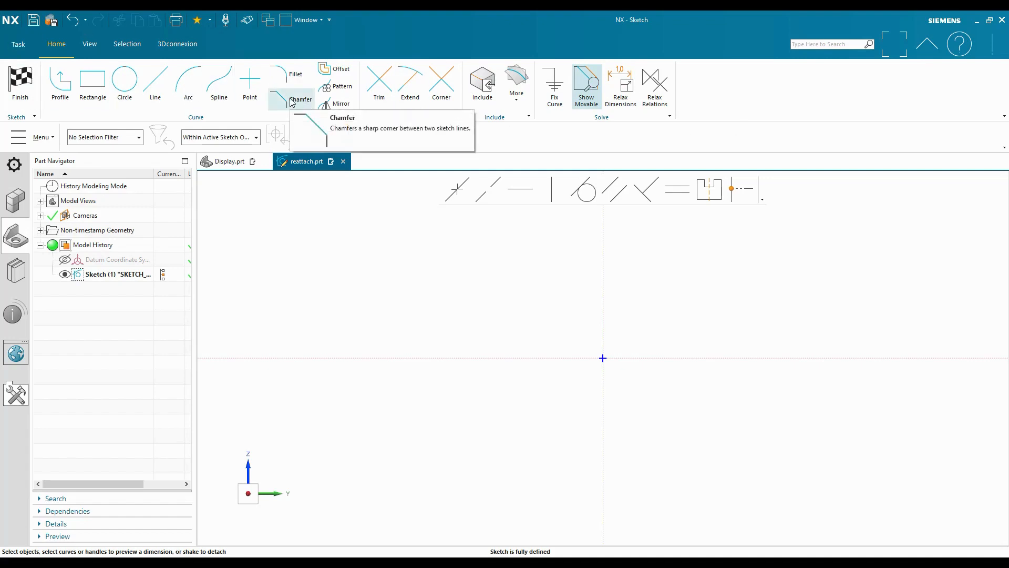
# Add the Reattach command to the visible commands of the Sketch group
pyautogui.click(35, 118)
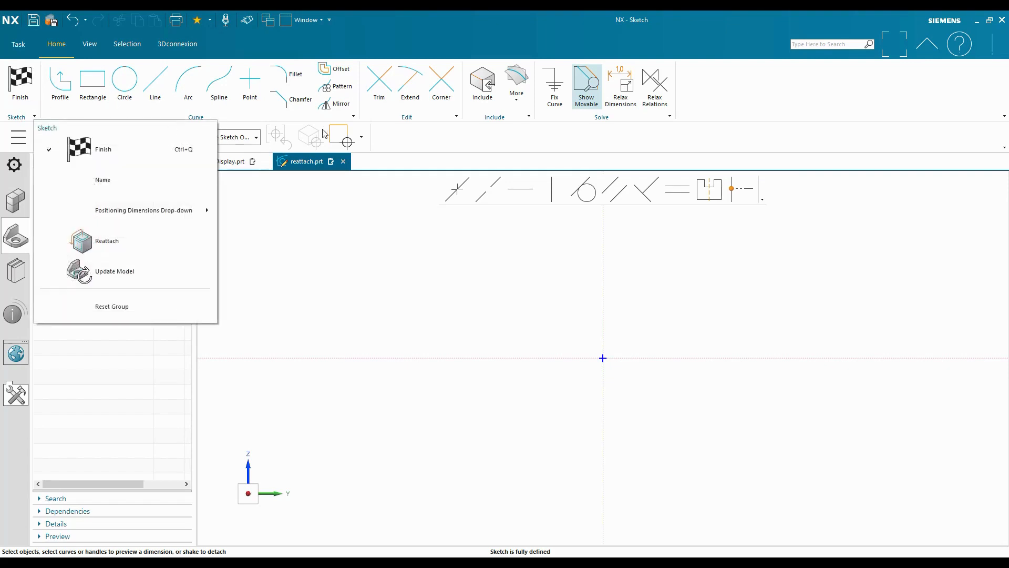
pyautogui.click(353, 116)
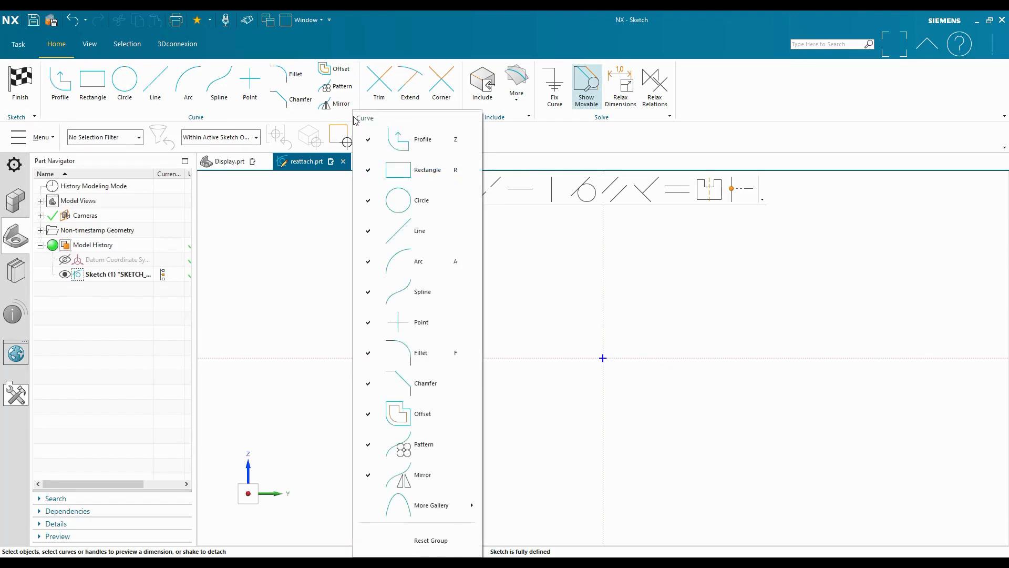
pyautogui.click(34, 116)
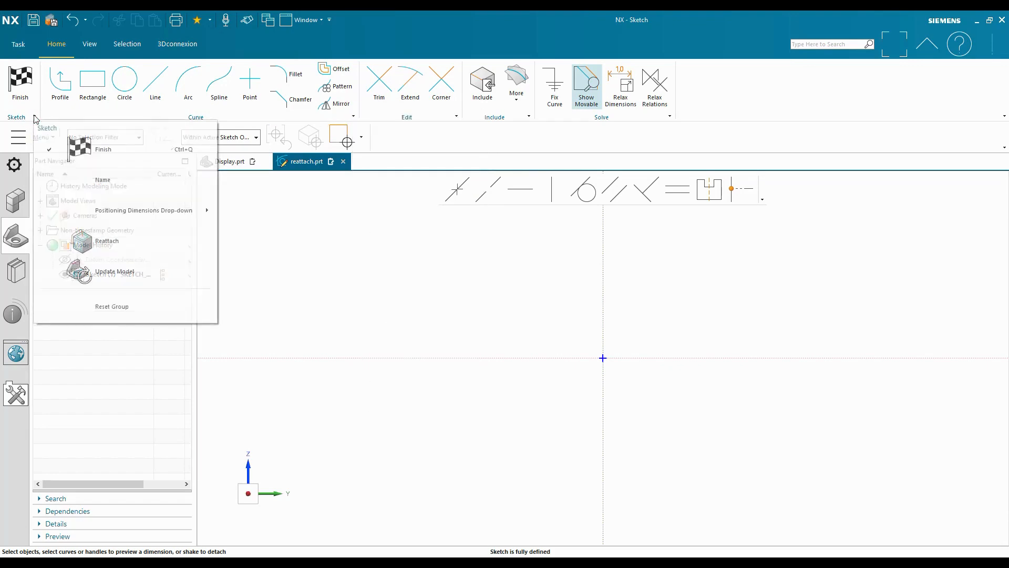
pyautogui.click(107, 245)
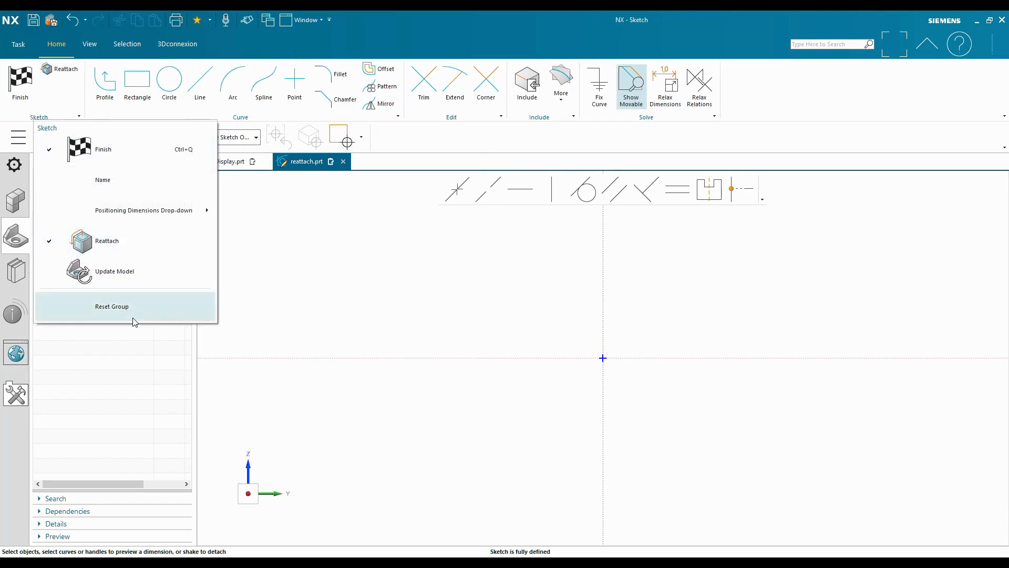
pyautogui.click(70, 90)
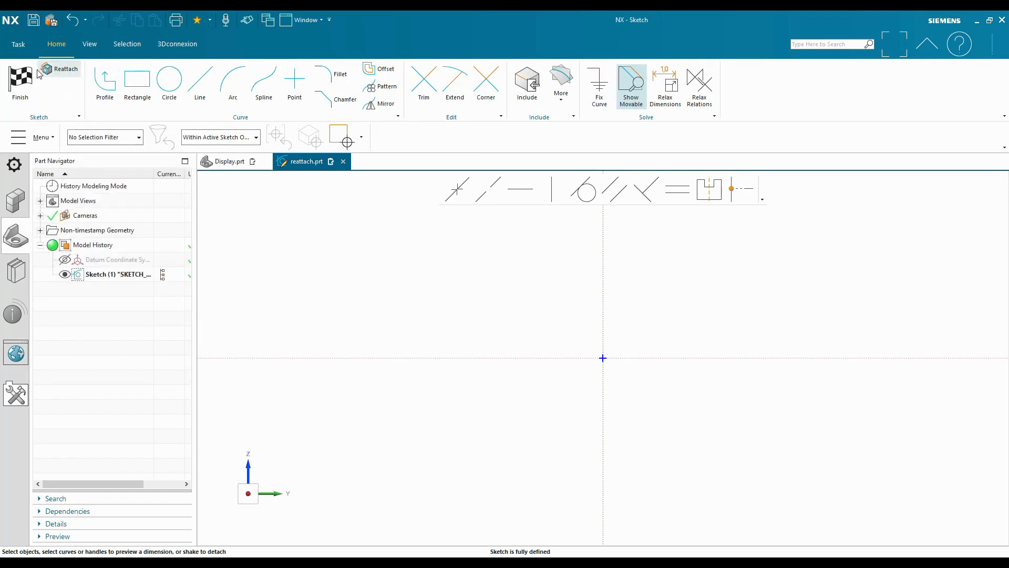
# Reattach the sketch to the XZ plane of the datum coordinate system, using the Inferred plane method with a Horizontal reference
pyautogui.click(60, 70)
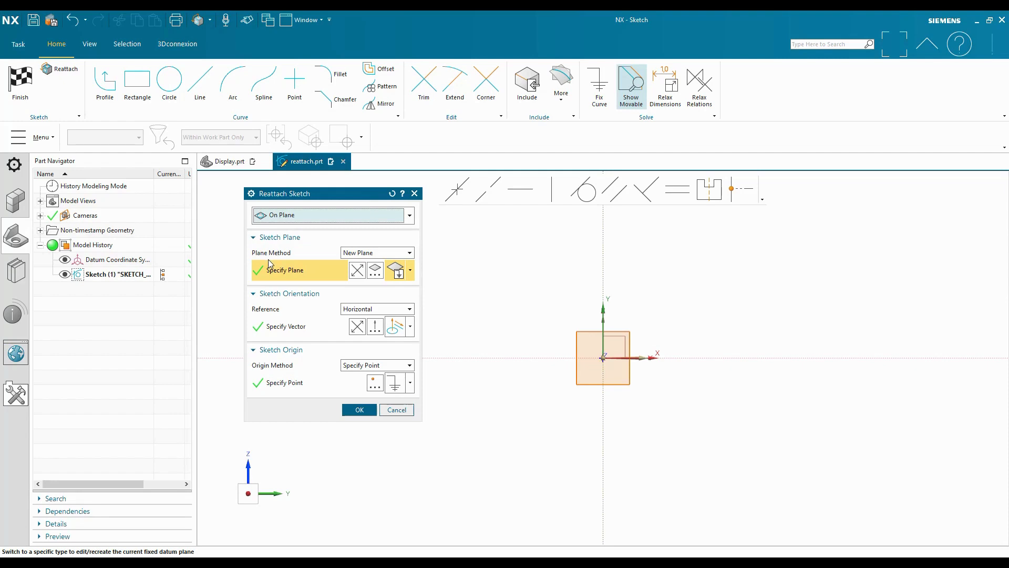
pyautogui.click(398, 254)
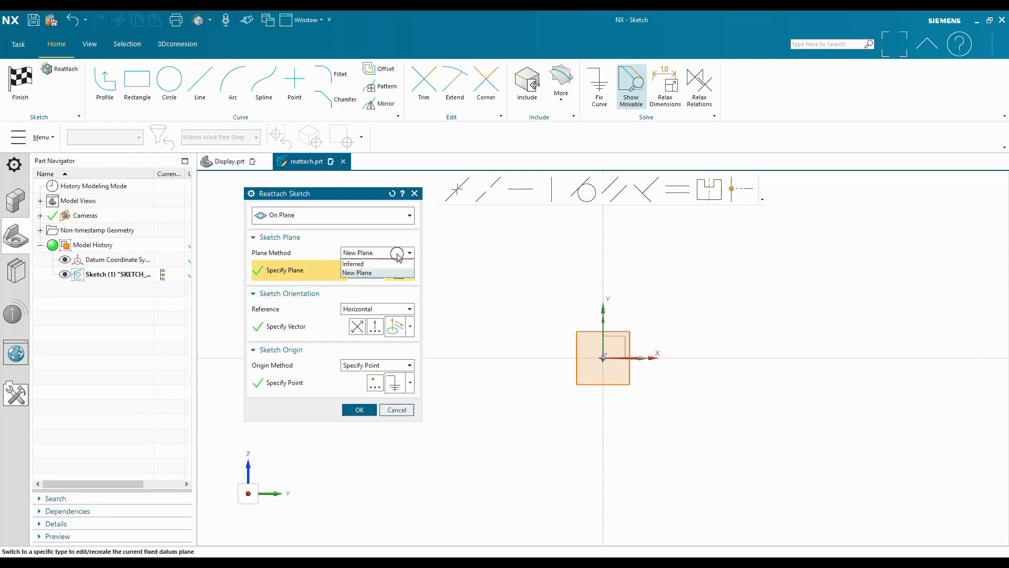
pyautogui.click(396, 264)
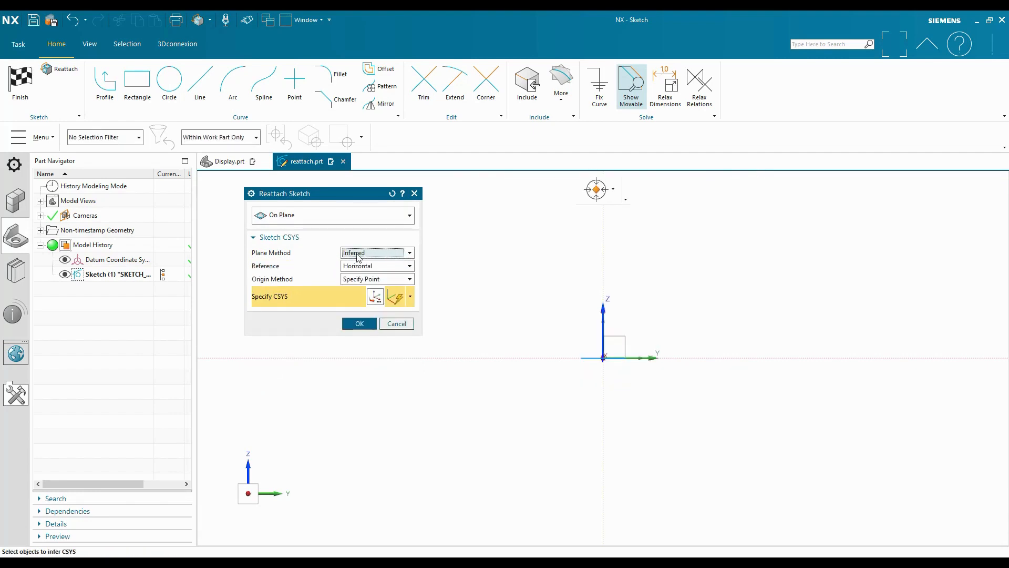
pyautogui.moveTo(759, 277)
pyautogui.mouseDown(button='middle')
pyautogui.moveTo(684, 329)
pyautogui.moveTo(595, 347)
pyautogui.mouseUp(button='middle')
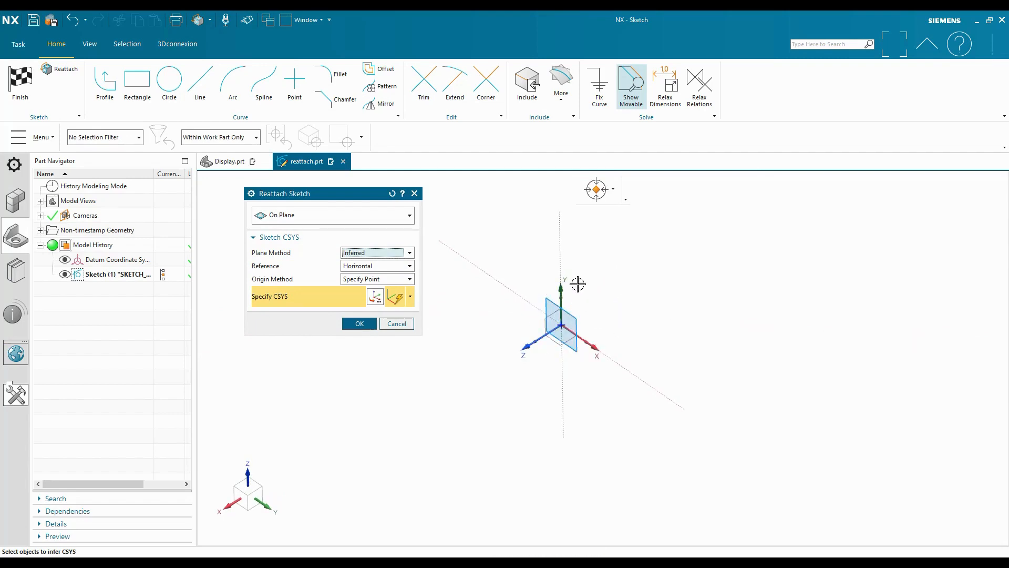
pyautogui.moveTo(530, 356); pyautogui.dragTo(564, 304, button='middle')
pyautogui.click(542, 331)
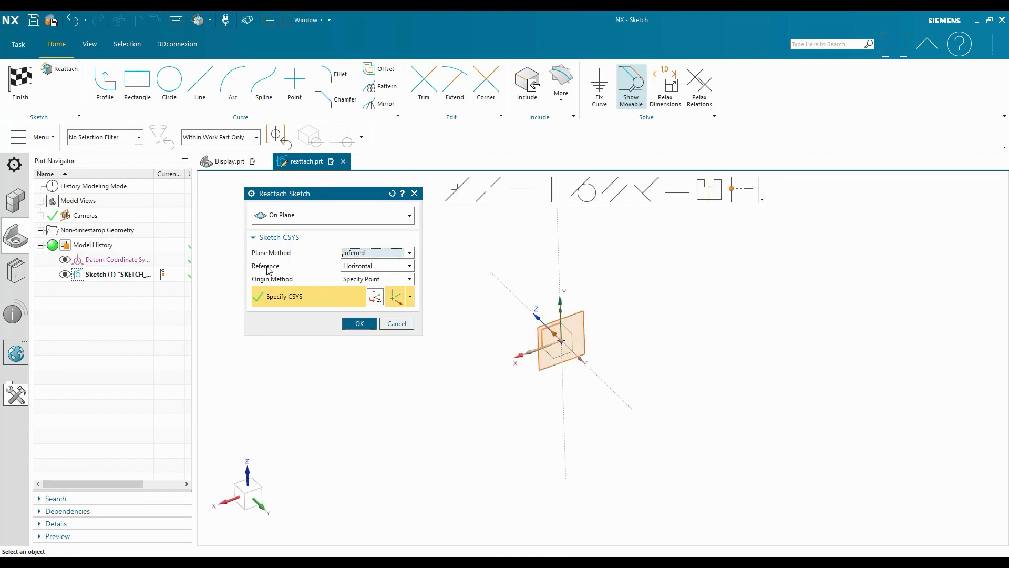
pyautogui.click(362, 272)
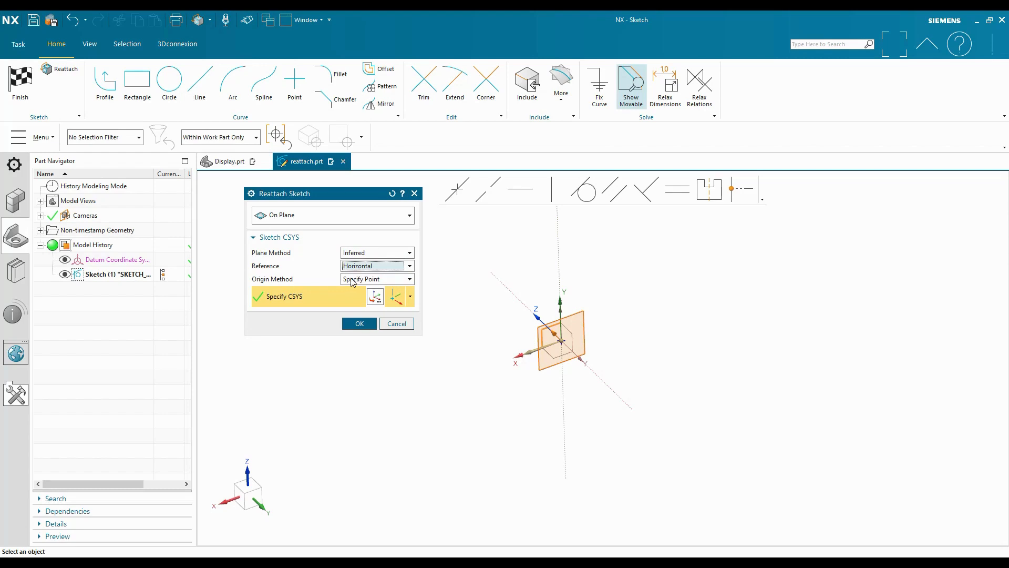
pyautogui.click(359, 323)
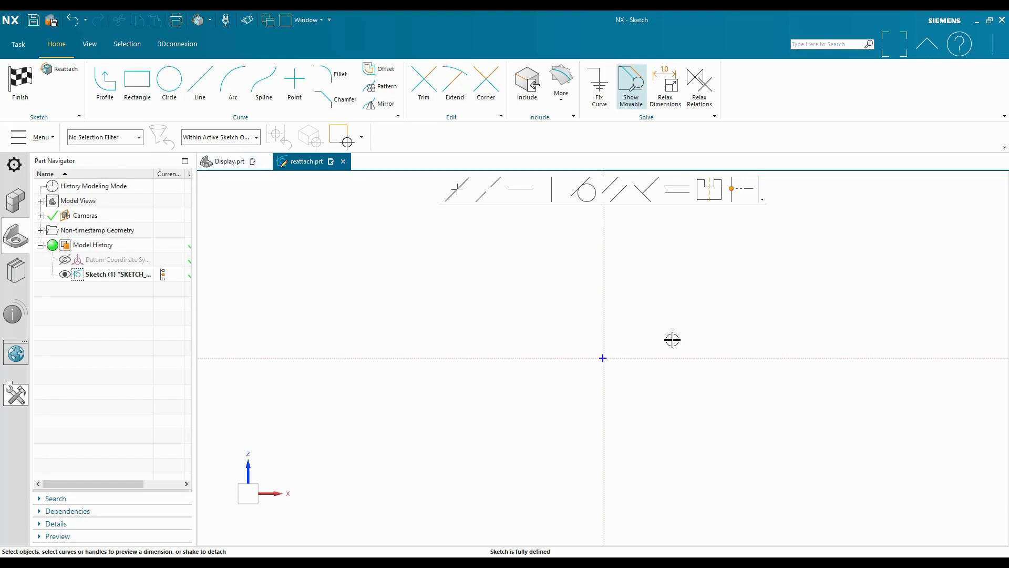
# Reattach the sketch with an Inferred new plane offset 1000 mm from the YZ plane of the datum coordinate system
pyautogui.click(55, 73)
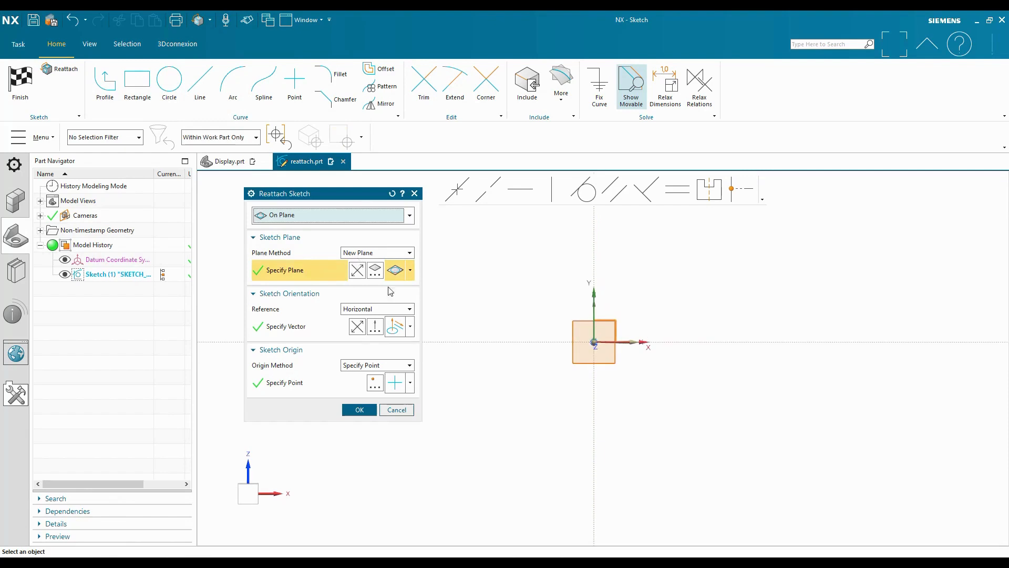
pyautogui.moveTo(657, 346)
pyautogui.mouseDown(button='middle')
pyautogui.moveTo(705, 365)
pyautogui.moveTo(601, 351)
pyautogui.moveTo(616, 367)
pyautogui.mouseUp(button='middle')
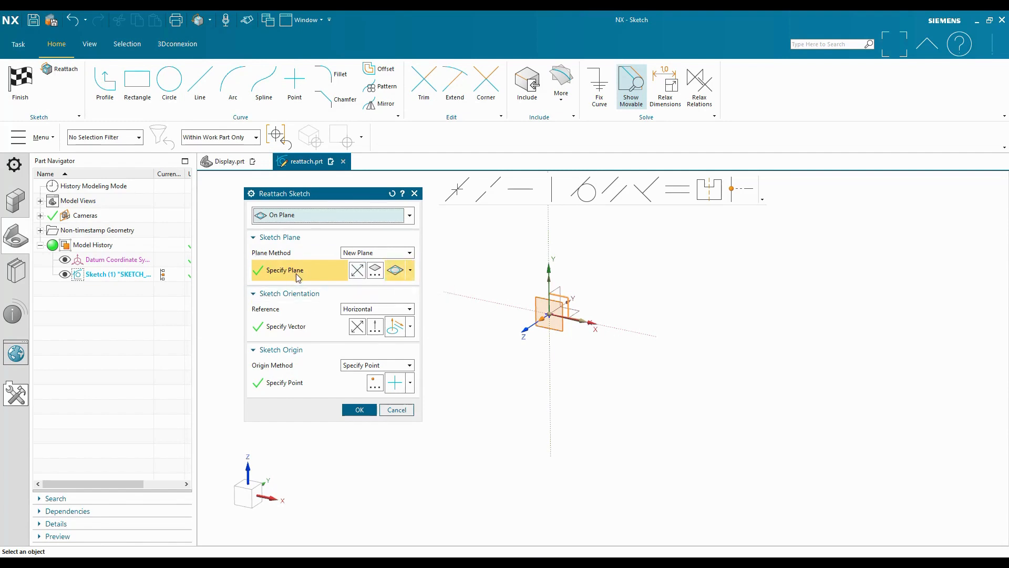
pyautogui.click(409, 271)
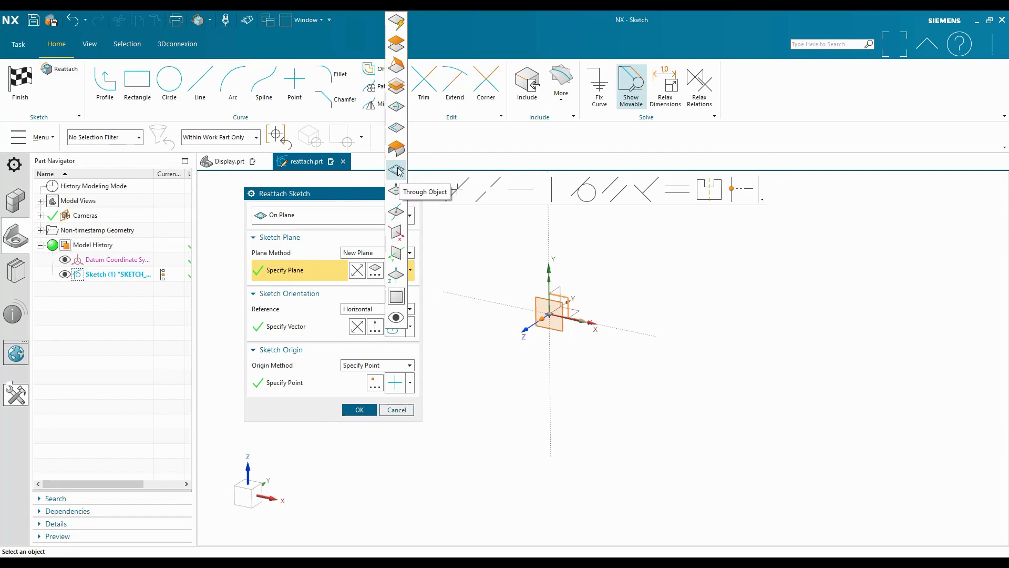
pyautogui.click(396, 24)
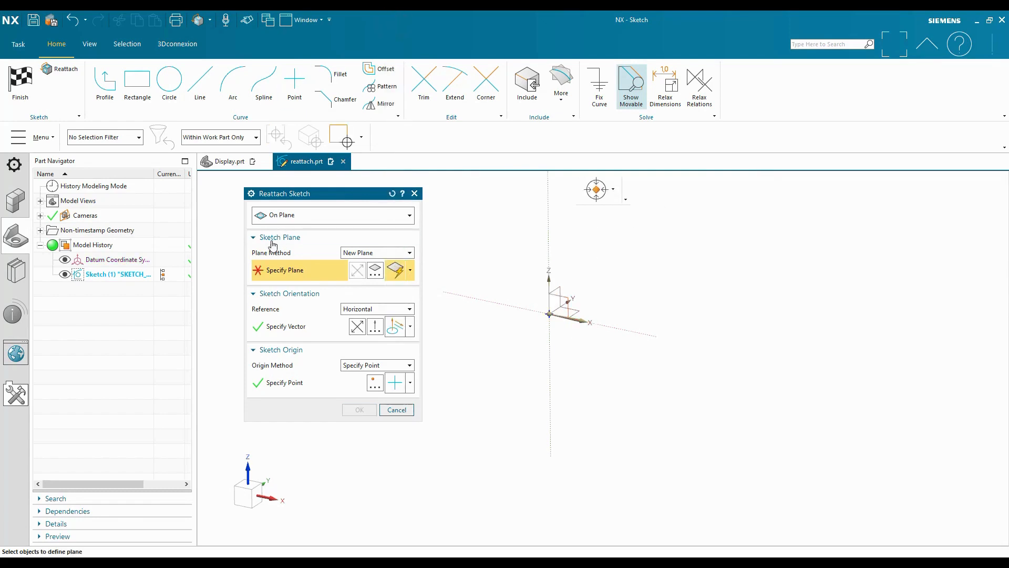
pyautogui.moveTo(670, 314); pyautogui.dragTo(512, 281, button='middle')
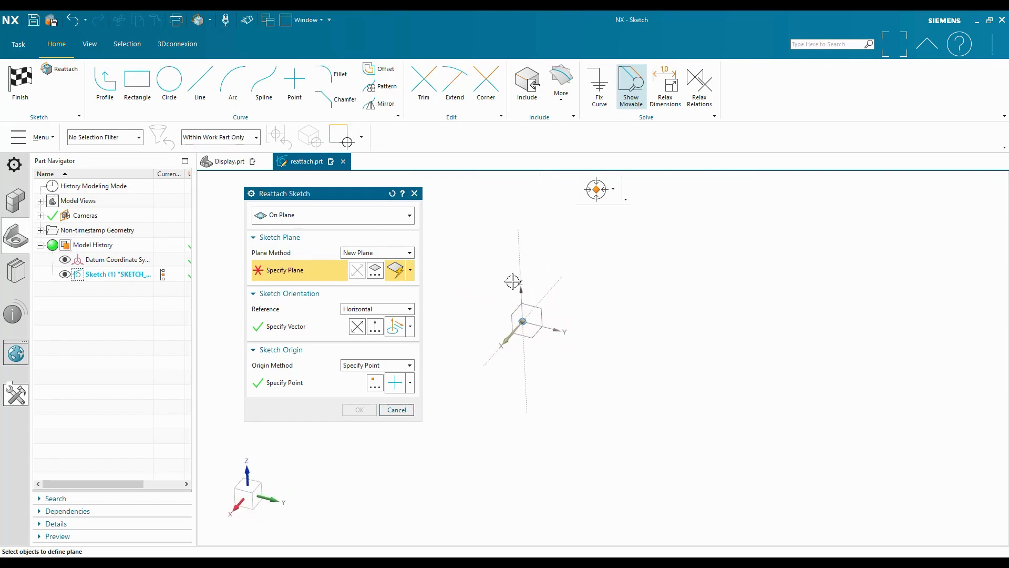
pyautogui.click(534, 310)
pyautogui.moveTo(649, 317); pyautogui.dragTo(661, 307, button='middle')
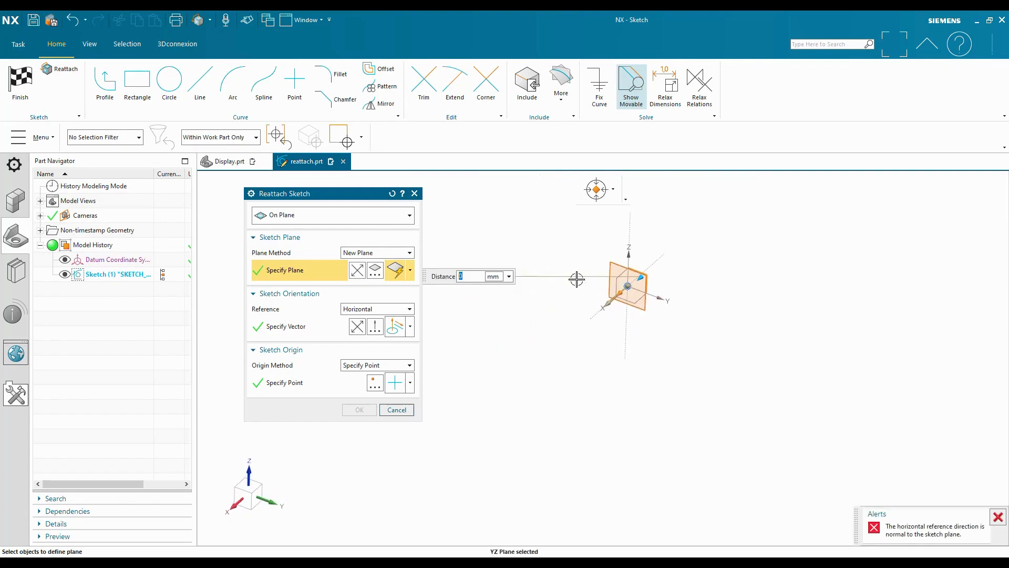
pyautogui.moveTo(577, 279); pyautogui.dragTo(601, 306, button='middle')
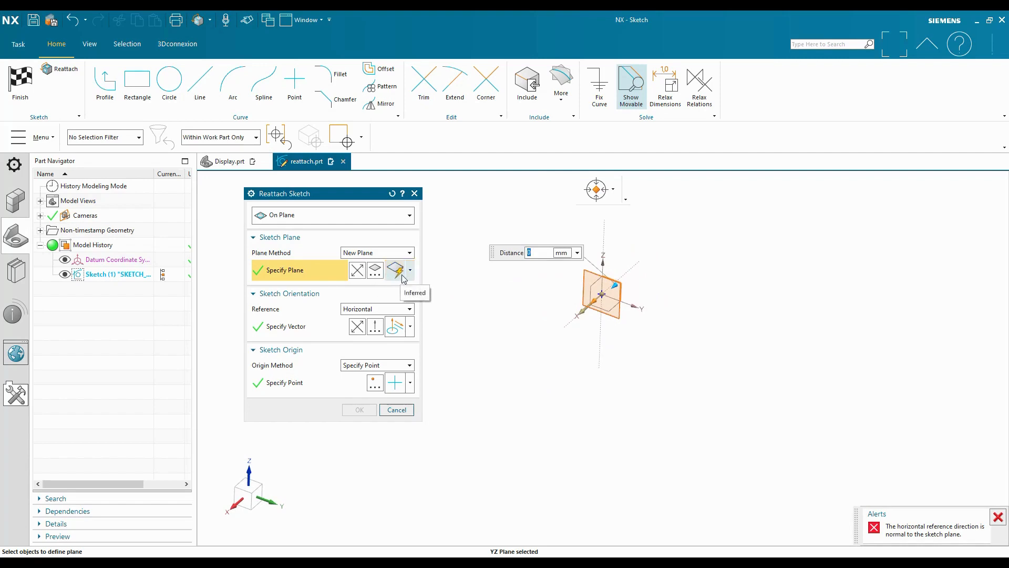
pyautogui.moveTo(612, 286)
pyautogui.mouseDown()
pyautogui.moveTo(491, 354)
pyautogui.moveTo(582, 277)
pyautogui.mouseUp()
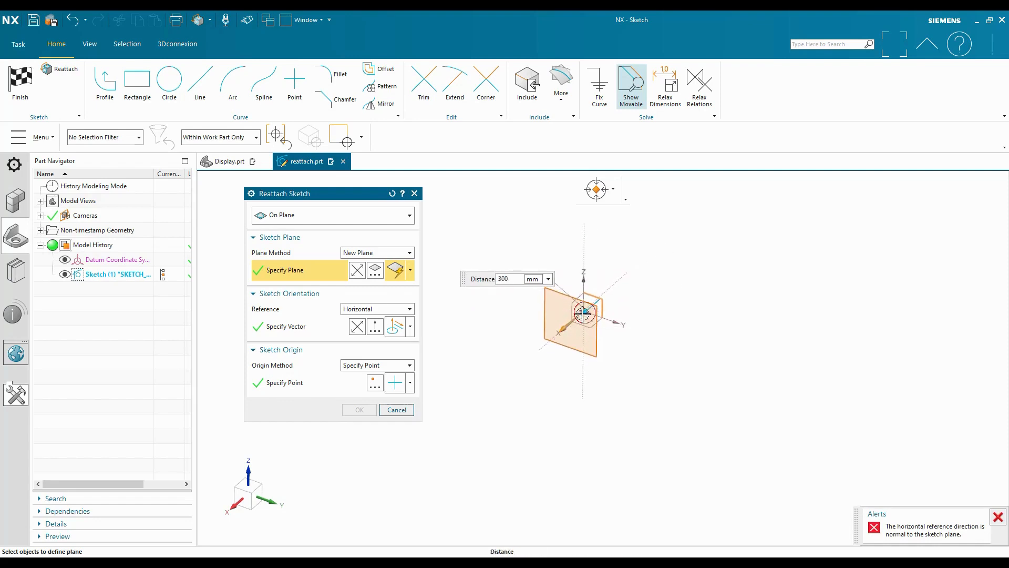
pyautogui.moveTo(584, 314); pyautogui.dragTo(558, 343)
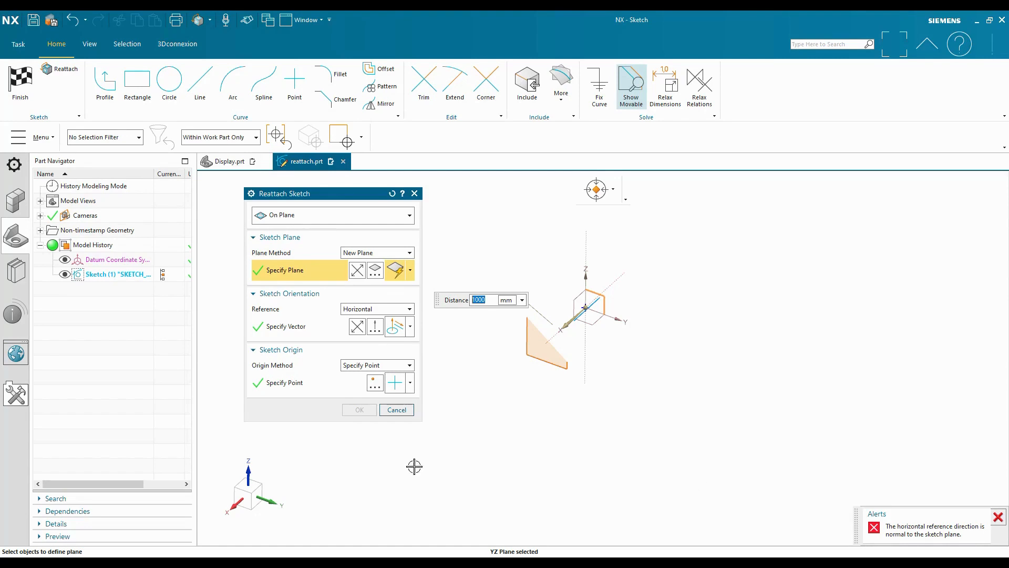
# Set the datum Y axis as the sketch's horizontal reference, apply the reattachment and finish the sketch
pyautogui.click(331, 328)
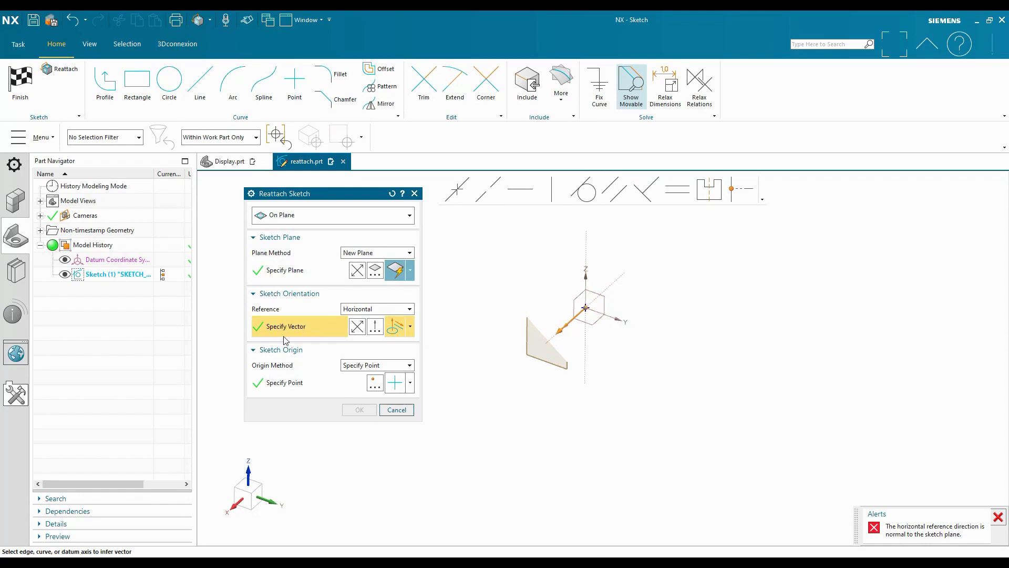
pyautogui.click(614, 317)
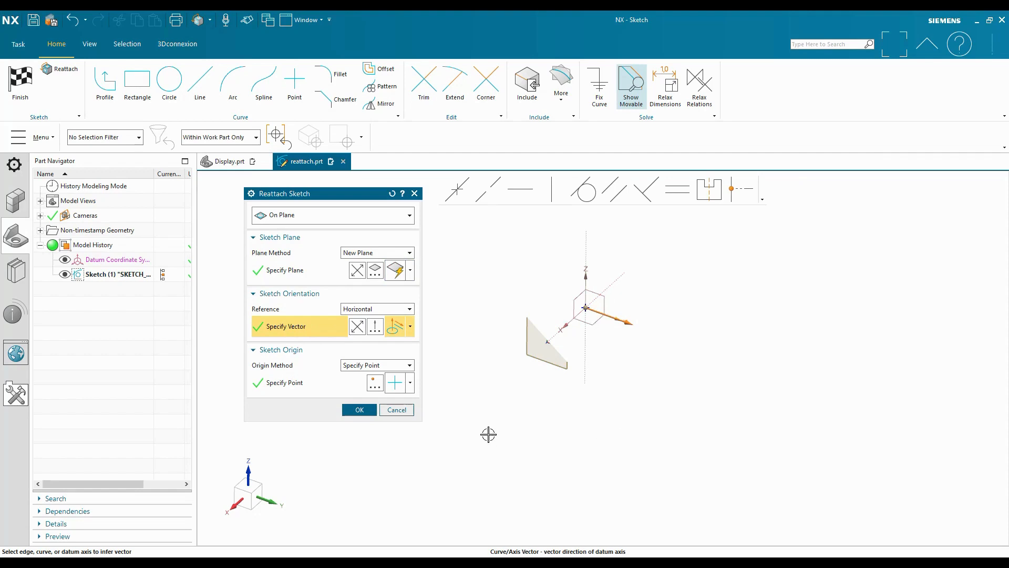
pyautogui.scroll(-1, 578, 478)
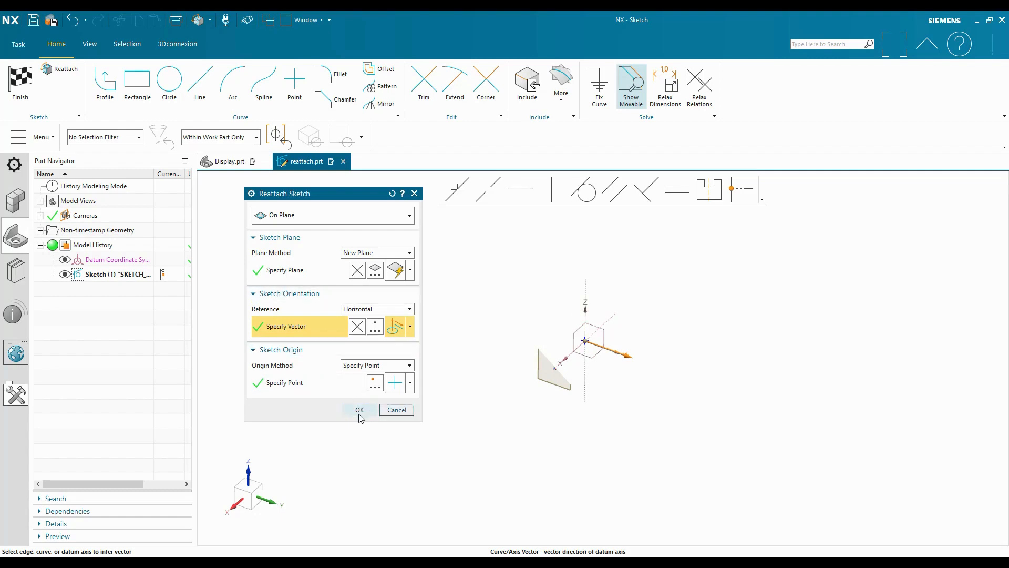
pyautogui.click(358, 411)
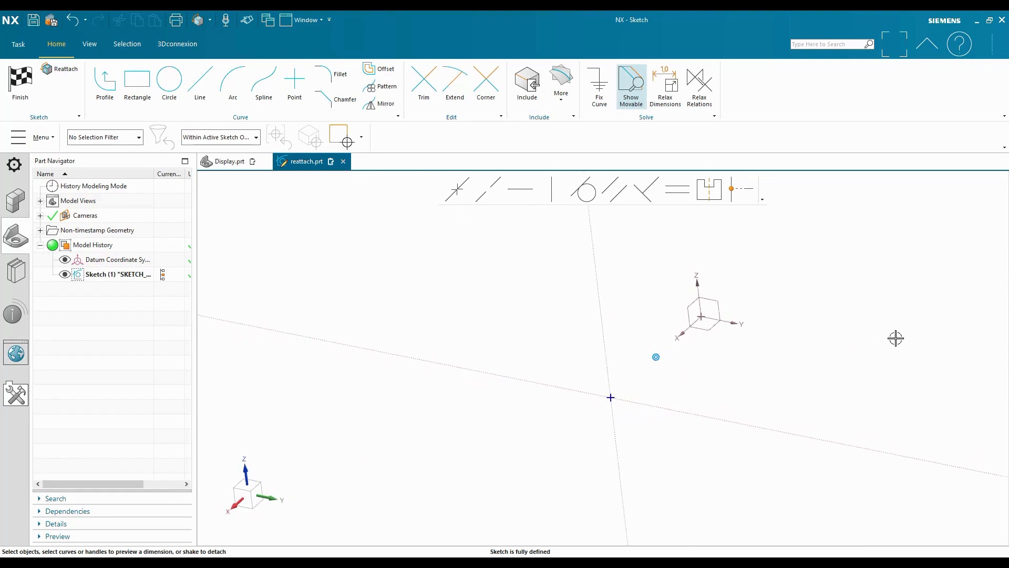
pyautogui.click(25, 83)
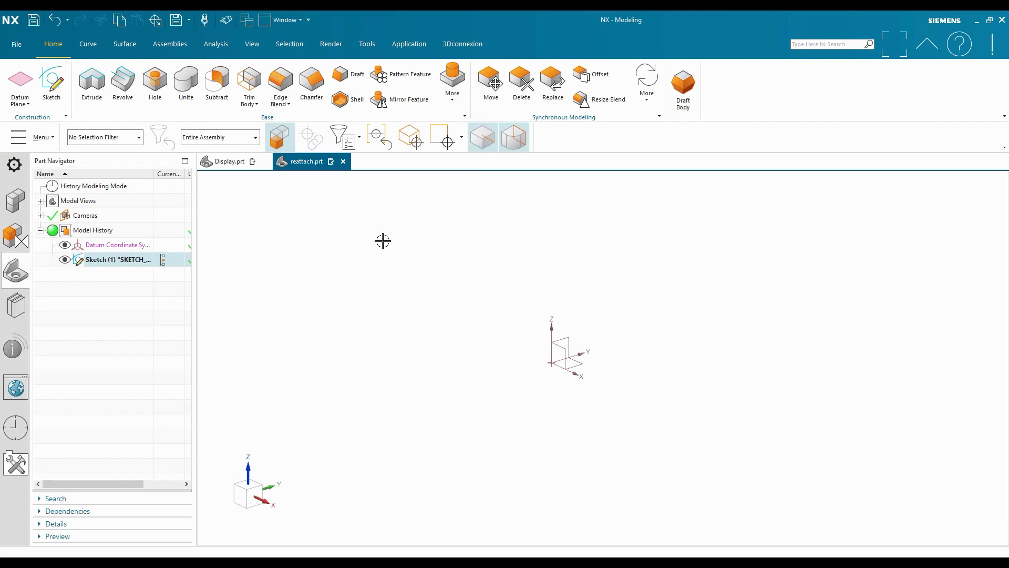
# Switch to the Display.prt part and open the sketch of Extrude (12), the cylindrical boss, for editing
pyautogui.click(224, 162)
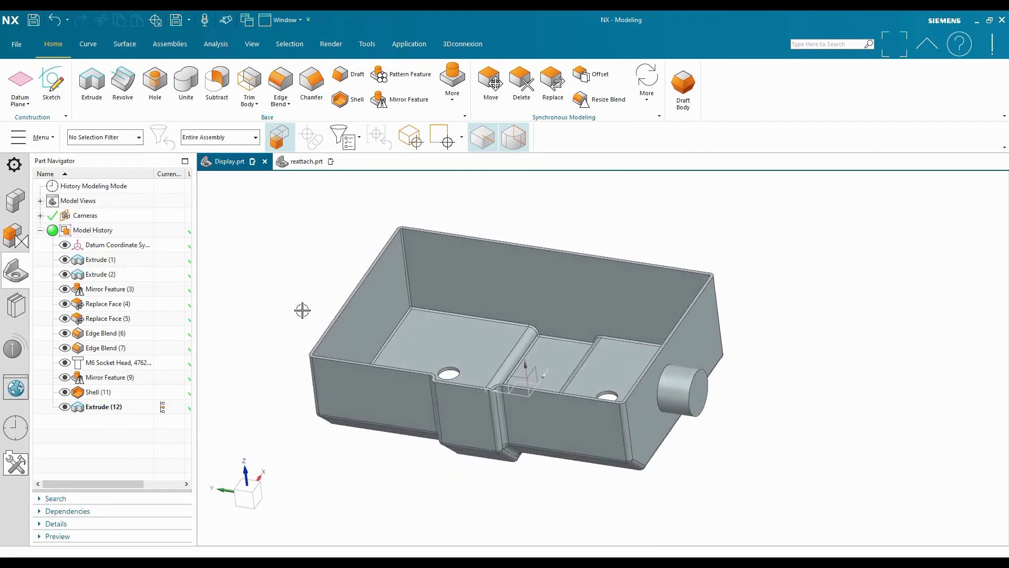
pyautogui.rightClick(95, 408)
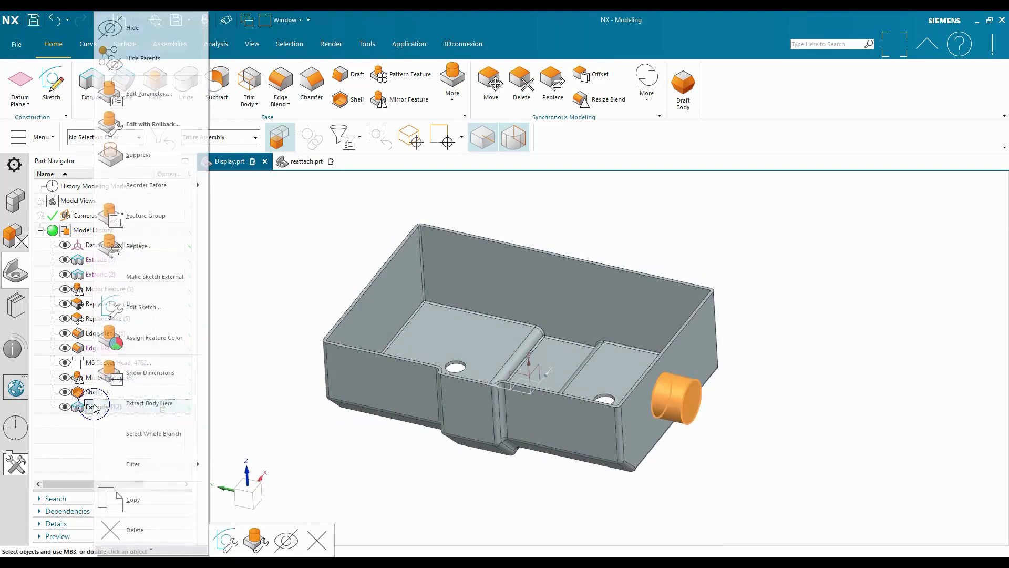
pyautogui.click(169, 312)
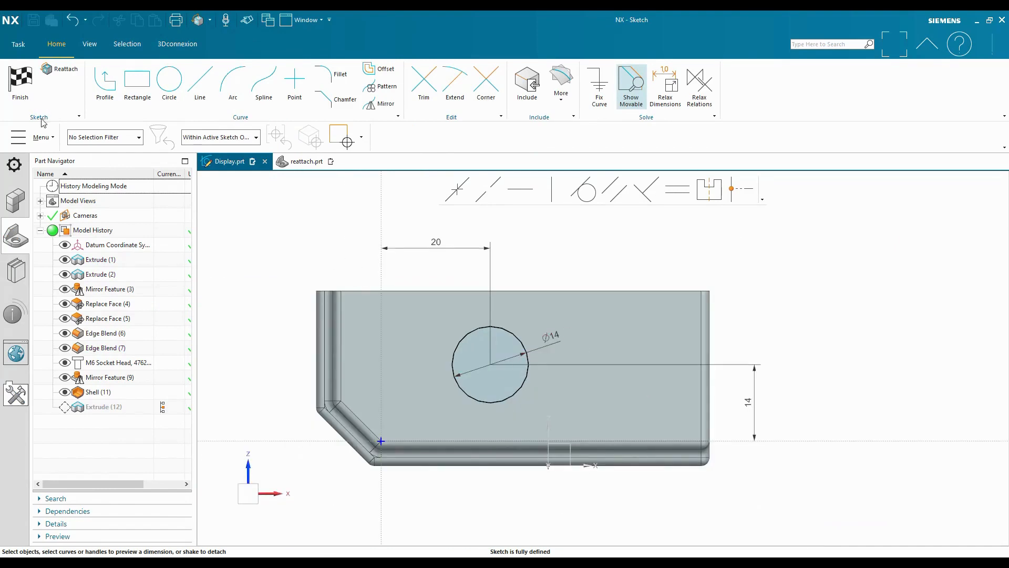
# Reattach the boss sketch to the outer face of the box's opposite end wall with the plane direction reversed, and finish the sketch
pyautogui.click(62, 70)
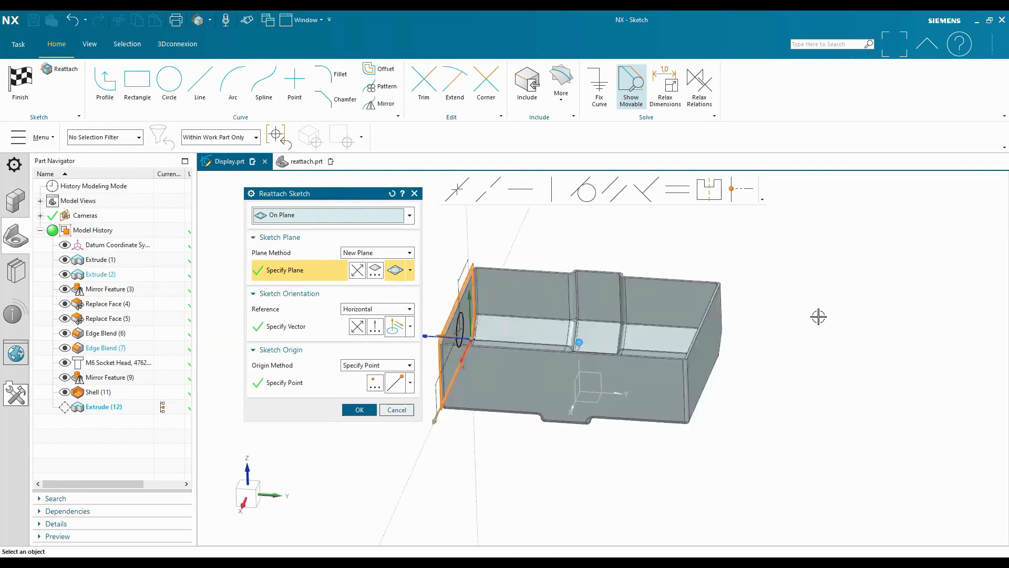
pyautogui.click(631, 423)
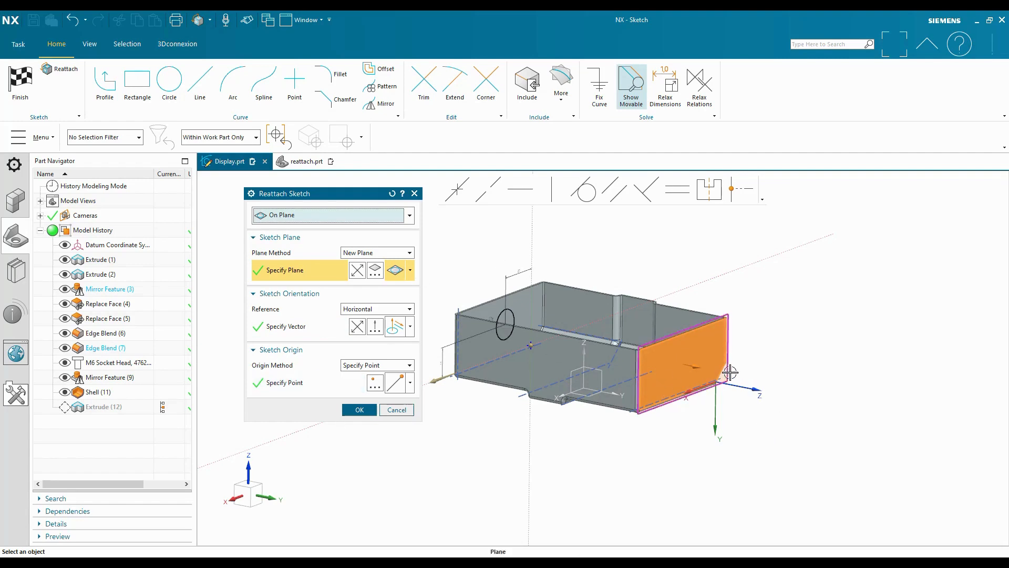
pyautogui.click(357, 271)
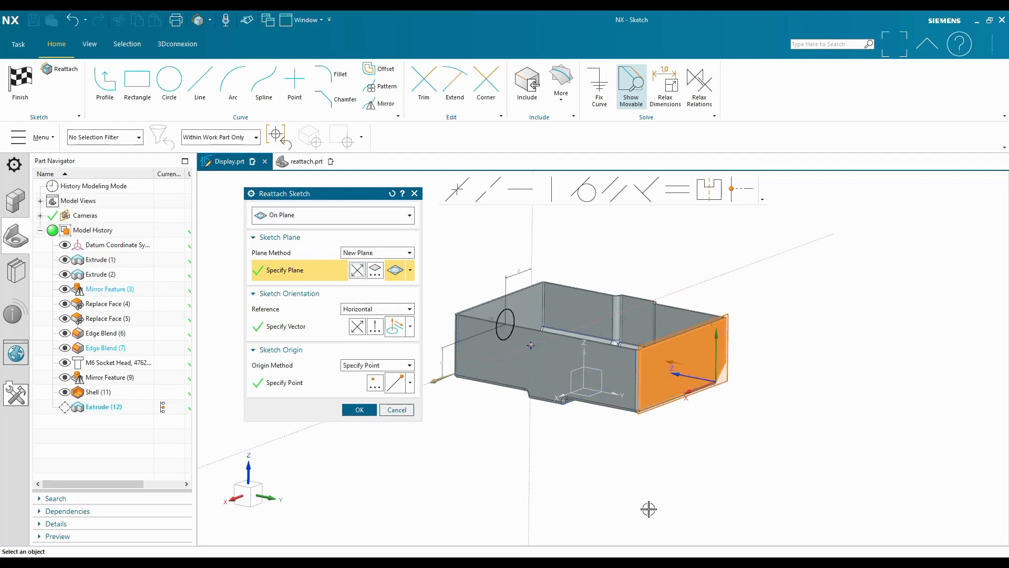
pyautogui.moveTo(713, 455); pyautogui.dragTo(544, 343, button='middle')
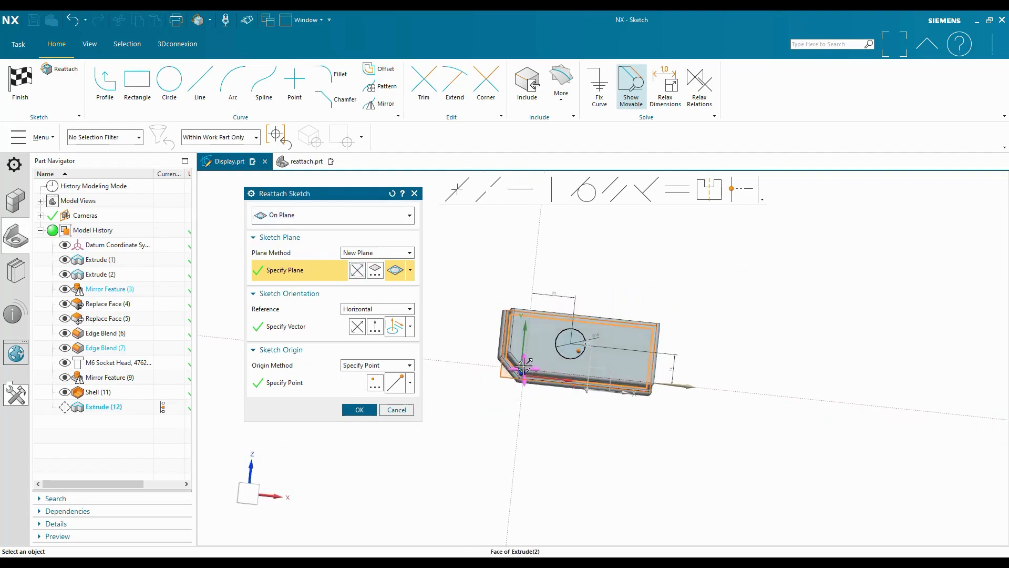
pyautogui.moveTo(724, 426); pyautogui.dragTo(768, 419, button='middle')
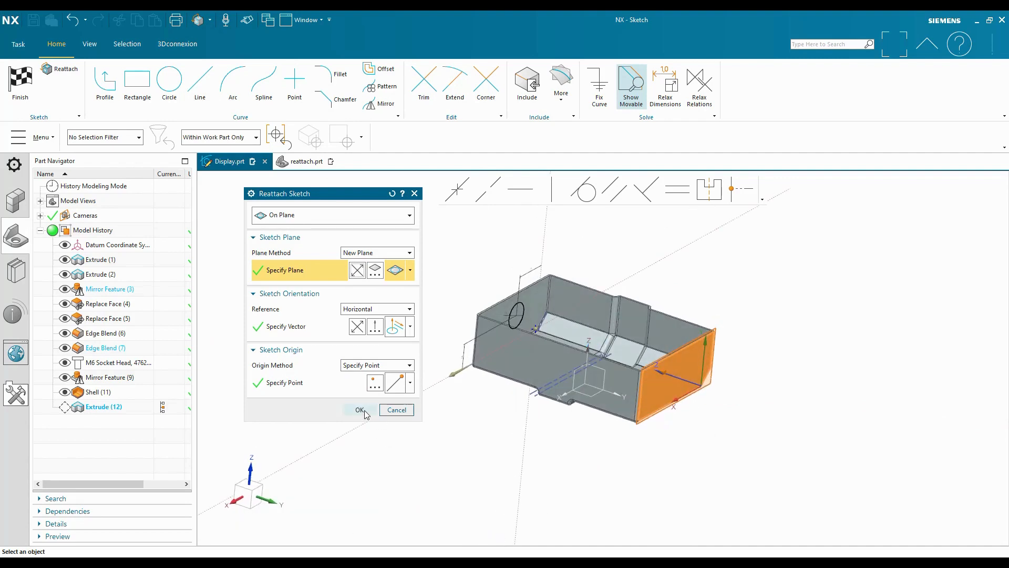
pyautogui.click(361, 410)
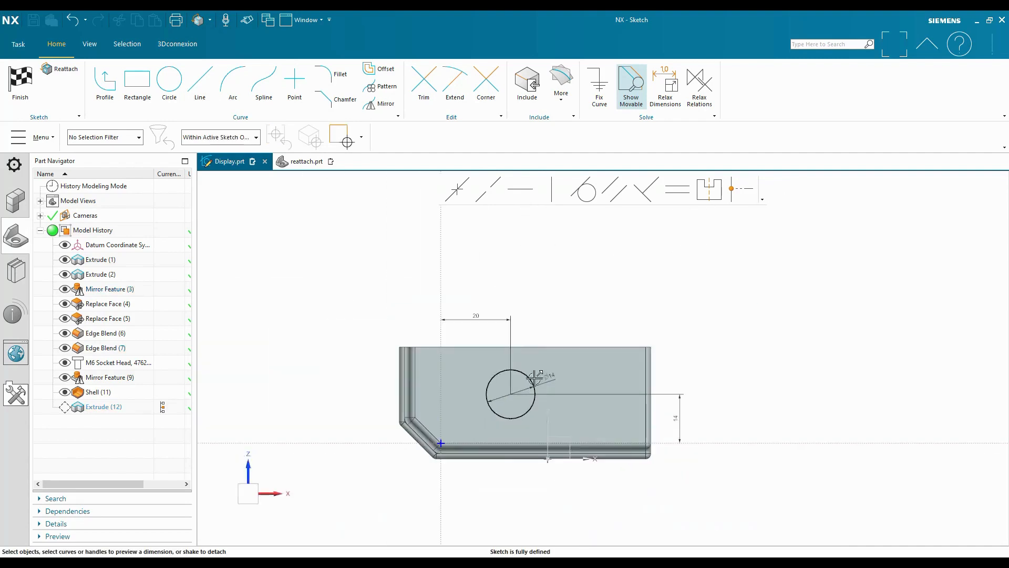
pyautogui.scroll(-3, 909, 437)
pyautogui.moveTo(909, 437)
pyautogui.mouseDown(button='middle')
pyautogui.moveTo(730, 425)
pyautogui.moveTo(741, 376)
pyautogui.moveTo(516, 331)
pyautogui.mouseUp(button='middle')
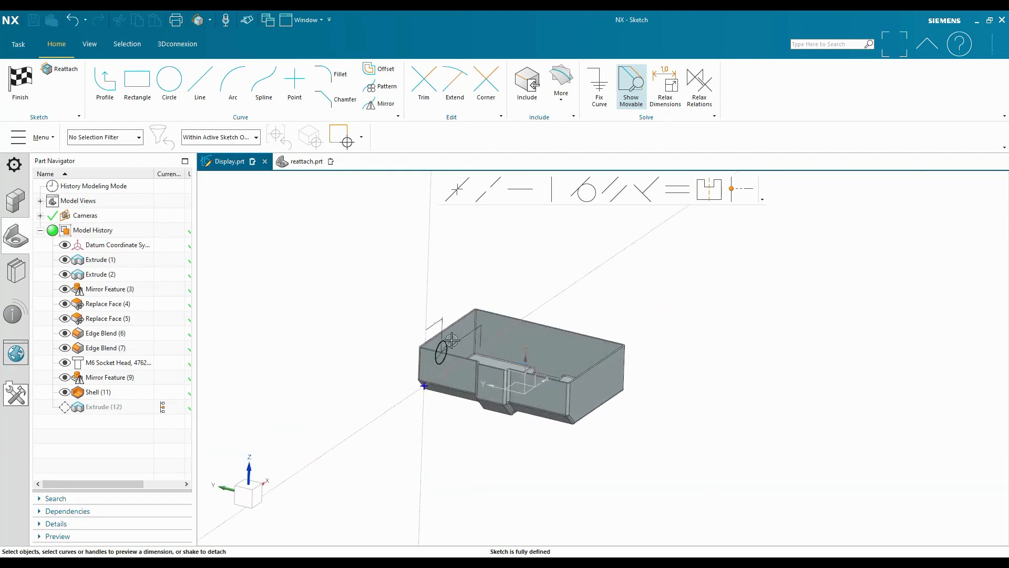
pyautogui.moveTo(757, 489)
pyautogui.mouseDown(button='middle')
pyautogui.moveTo(538, 425)
pyautogui.moveTo(440, 336)
pyautogui.mouseUp(button='middle')
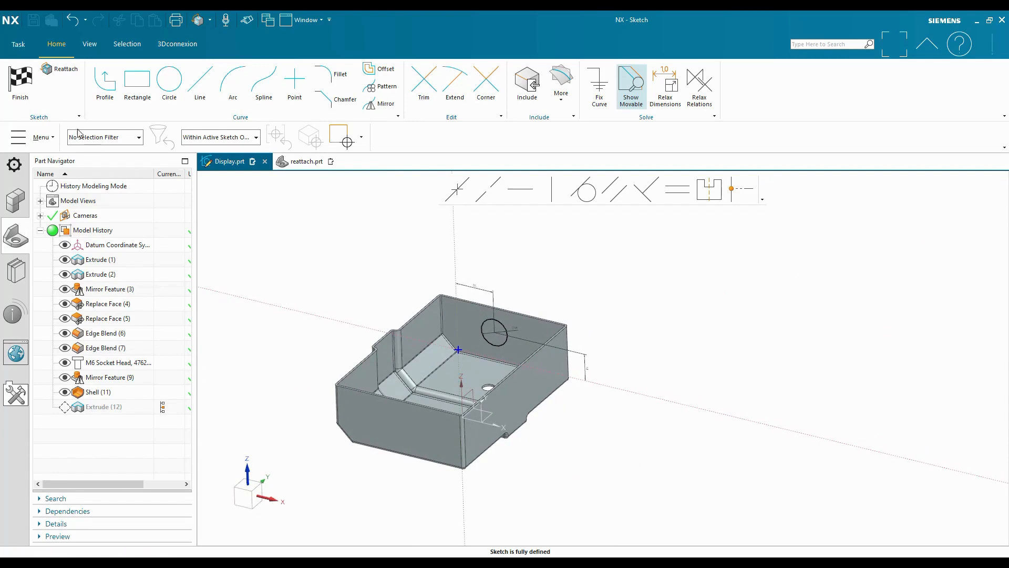
pyautogui.click(37, 92)
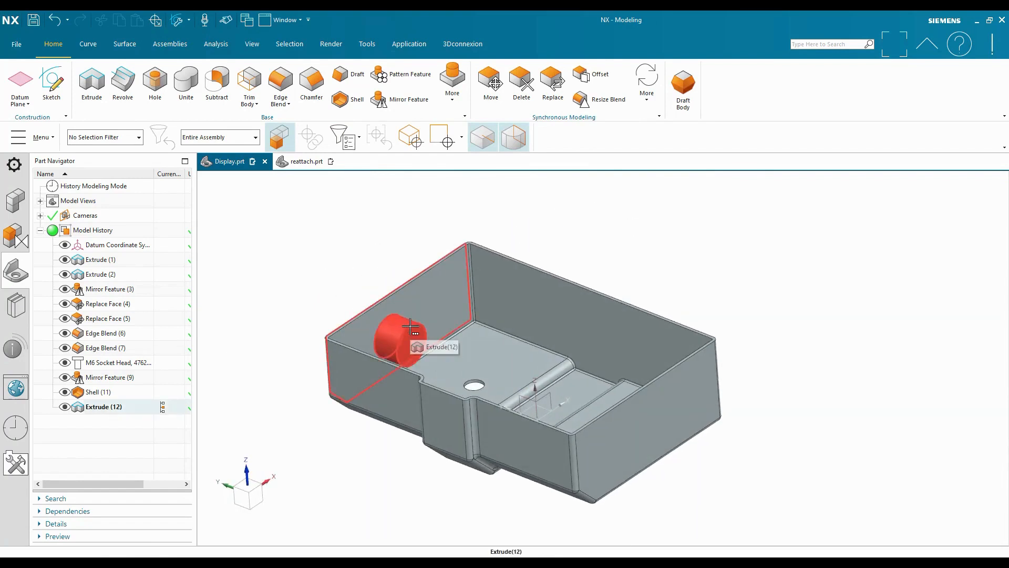
# Edit Extrude (12) and reverse its direction so the boss projects outward from the box's end wall
pyautogui.doubleClick(123, 407)
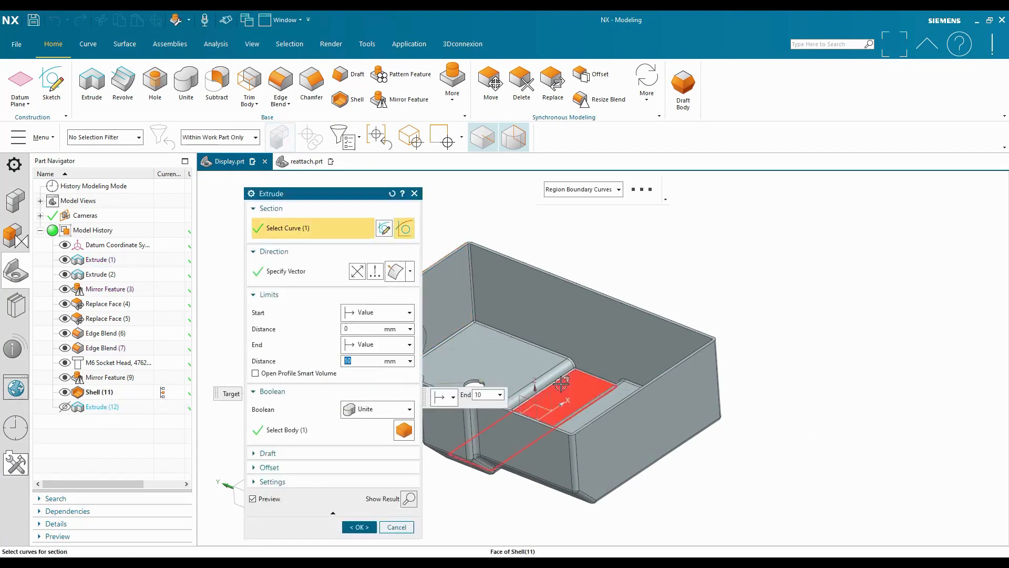
pyautogui.scroll(-2, 800, 374)
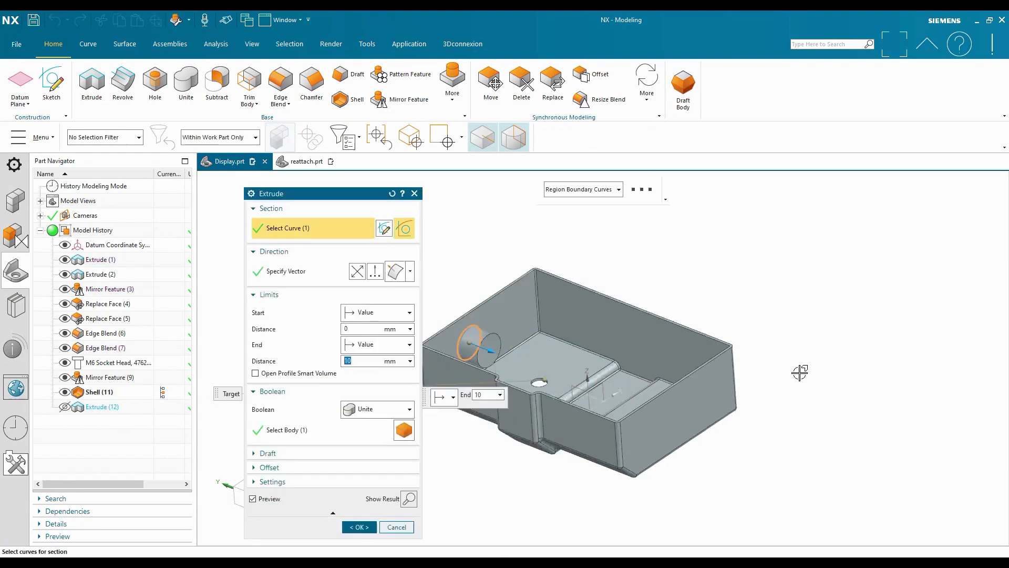
pyautogui.click(355, 272)
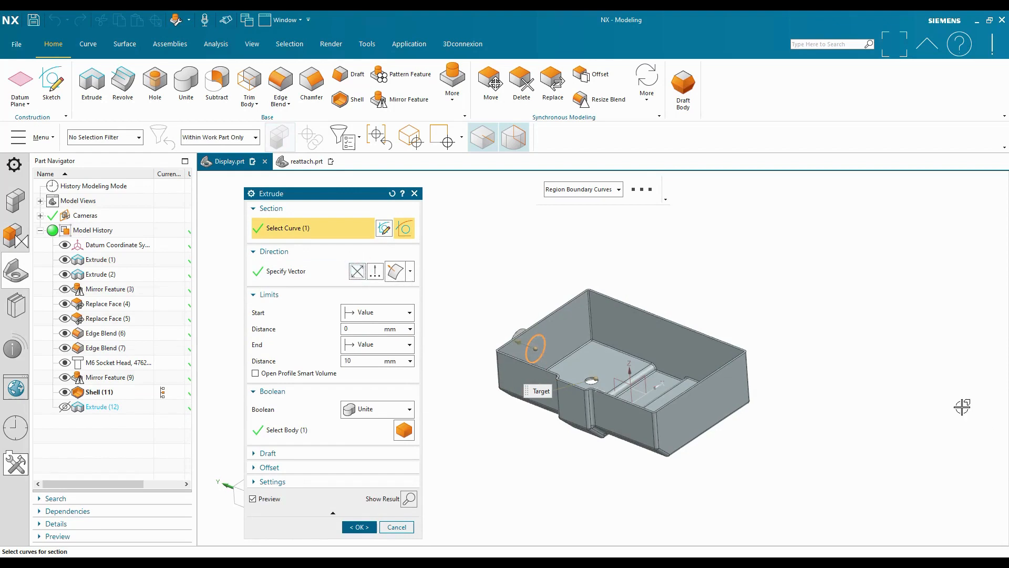
pyautogui.moveTo(962, 407); pyautogui.dragTo(420, 505, button='middle')
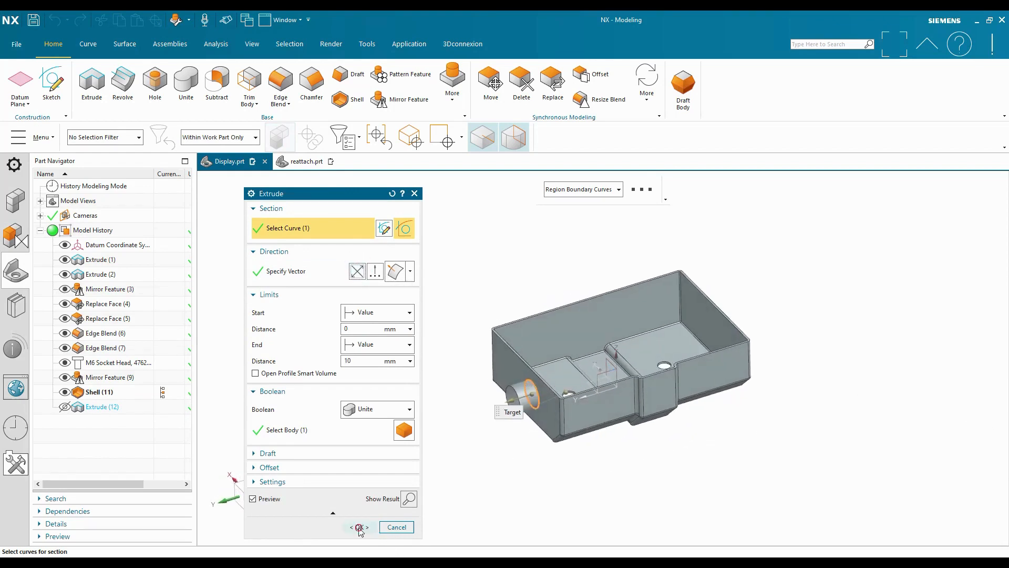
pyautogui.click(359, 526)
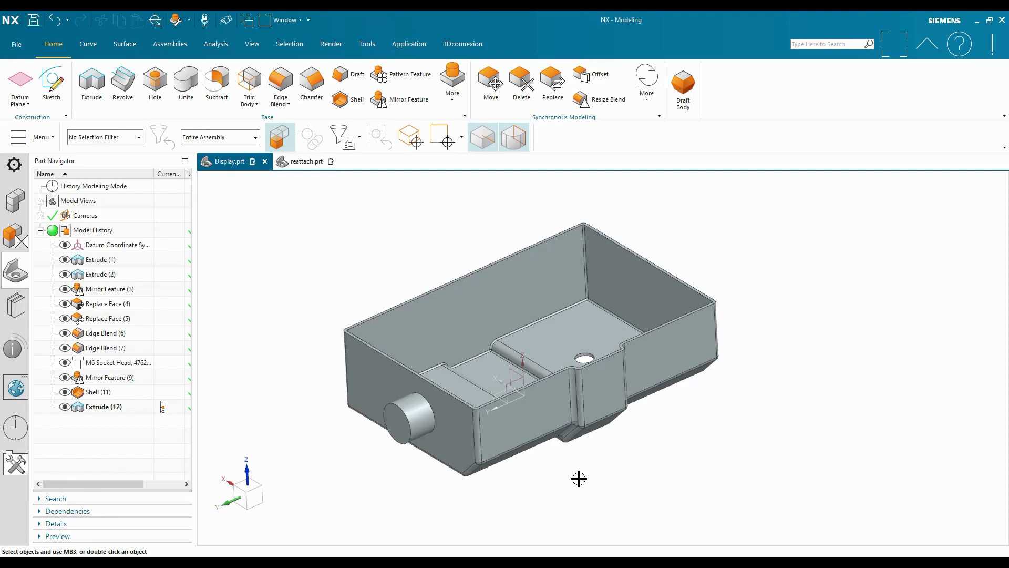
pyautogui.scroll(3, 790, 428)
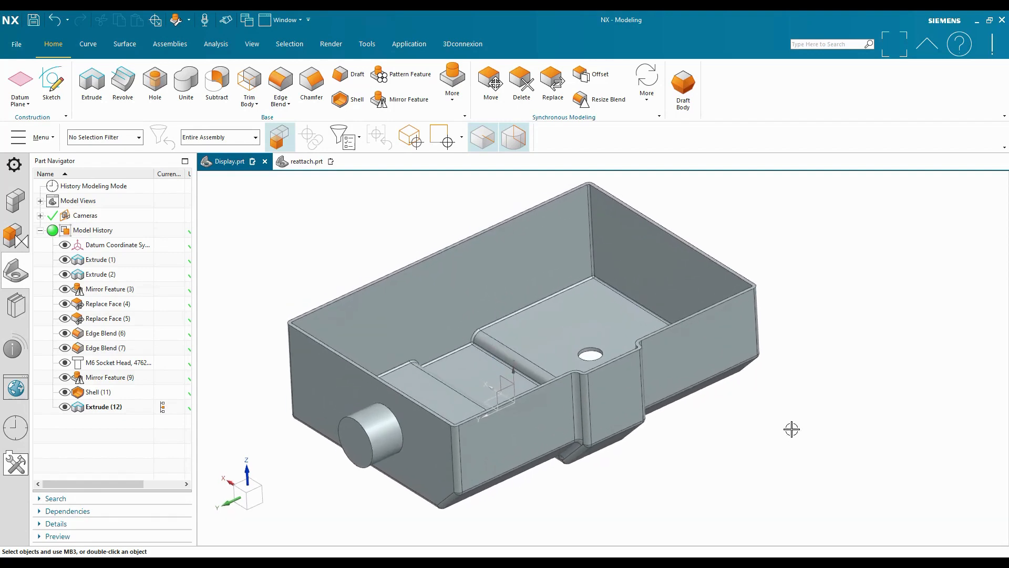